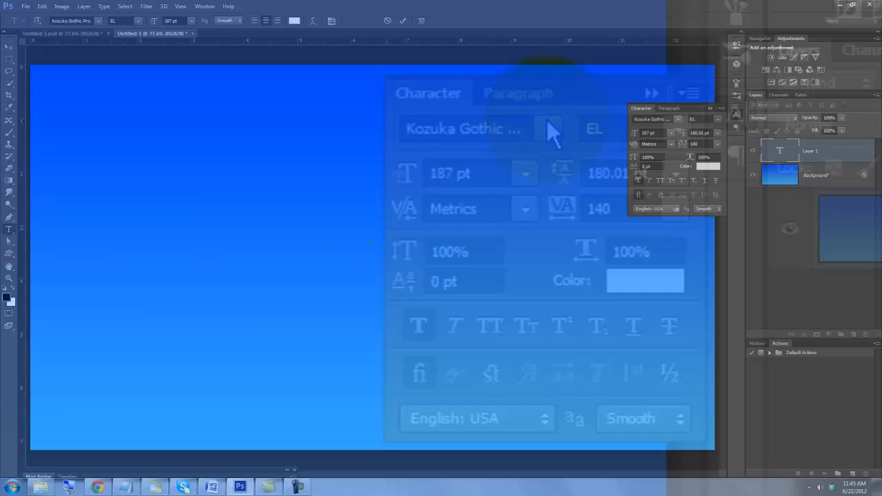
Add the white text MARRY ME on two lines over the blue gradient and collapse the character settings.
left_click(387, 230)
type("MARRY")
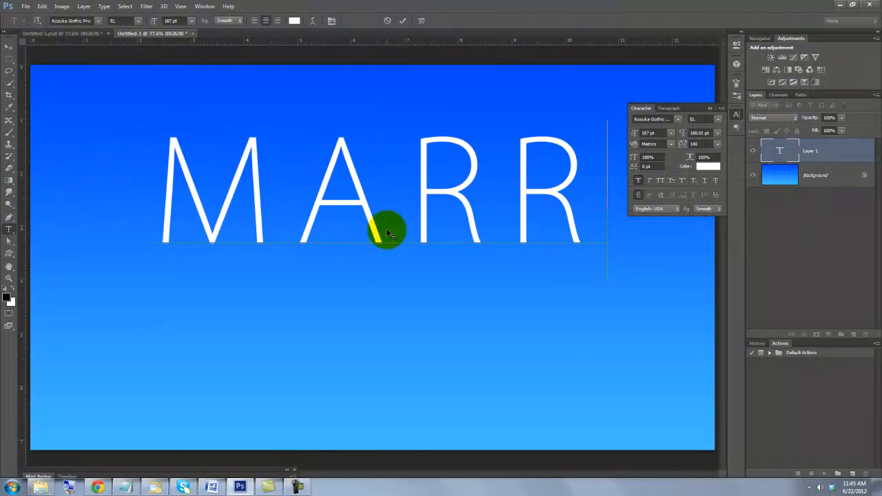
key("Return")
type("ME")
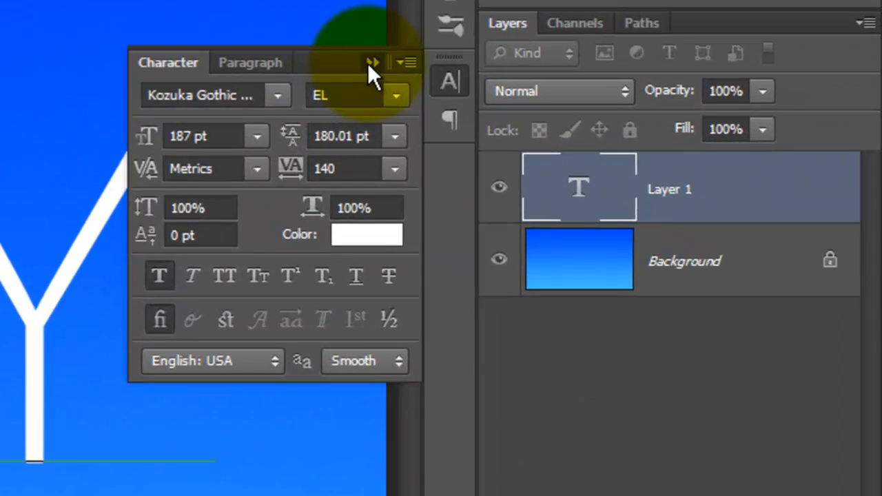
left_click(709, 109)
Load the MARRY ME text layer's outline as a selection and convert it into a work path with 0.5-pixel tolerance.
left_click(553, 194)
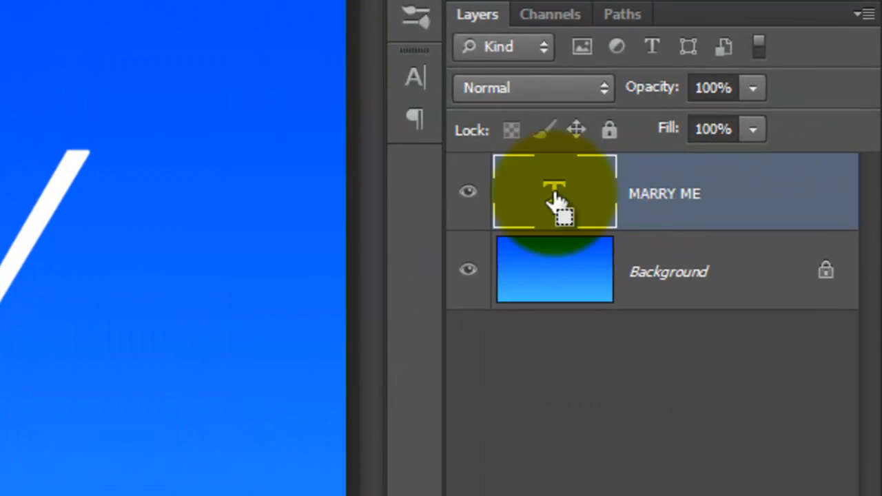
key("ctrl")
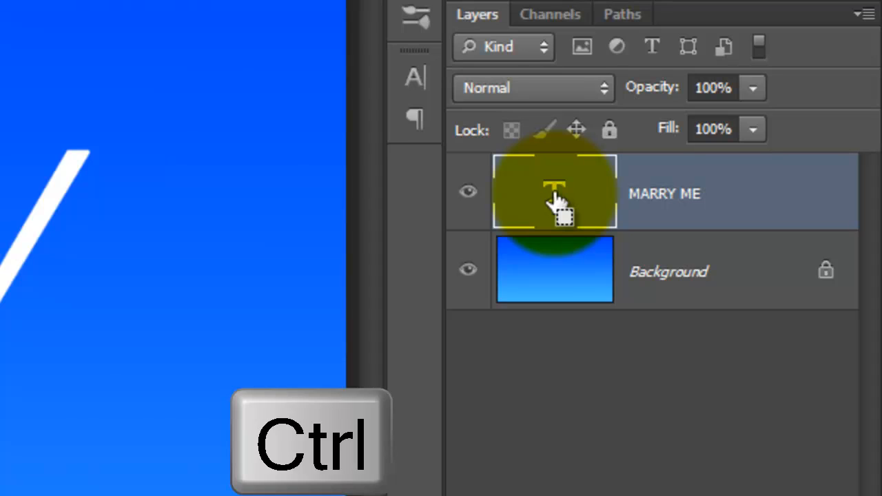
left_click(556, 199, "ctrl")
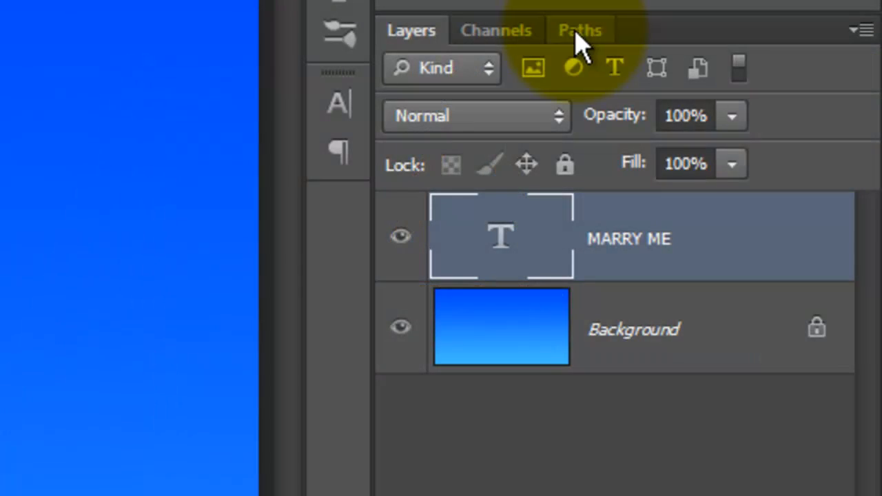
left_click(581, 34)
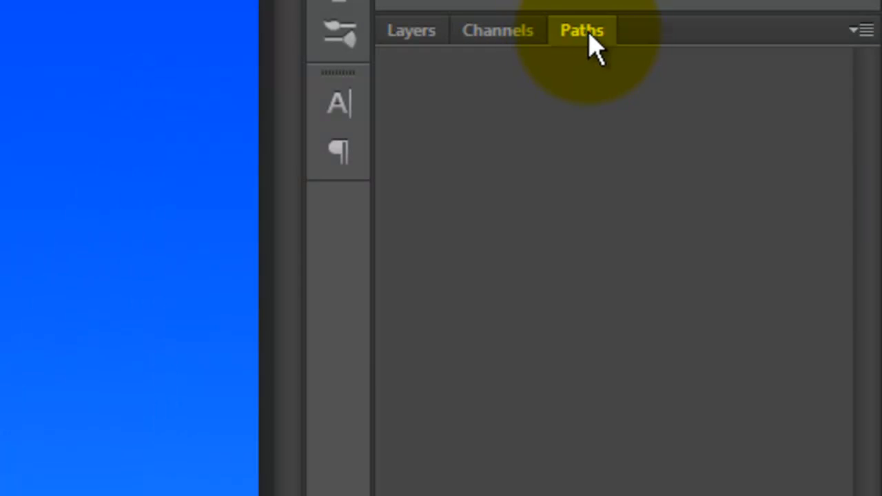
left_click(857, 34)
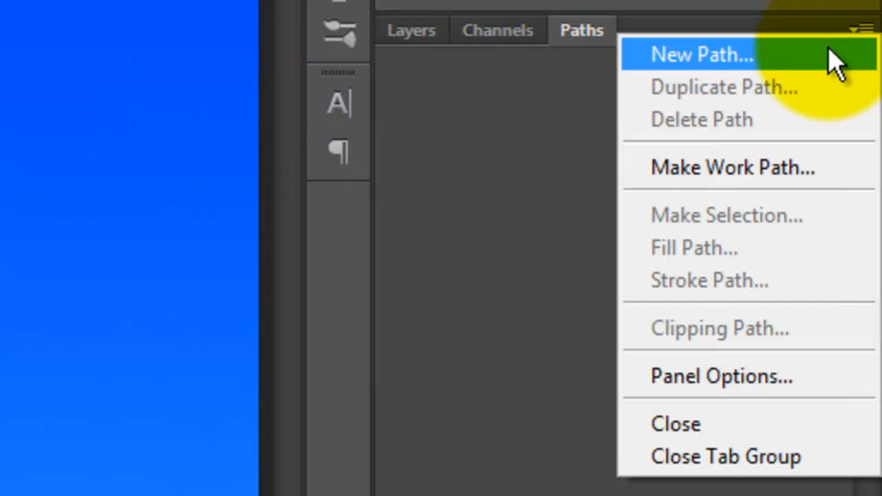
left_click(735, 172)
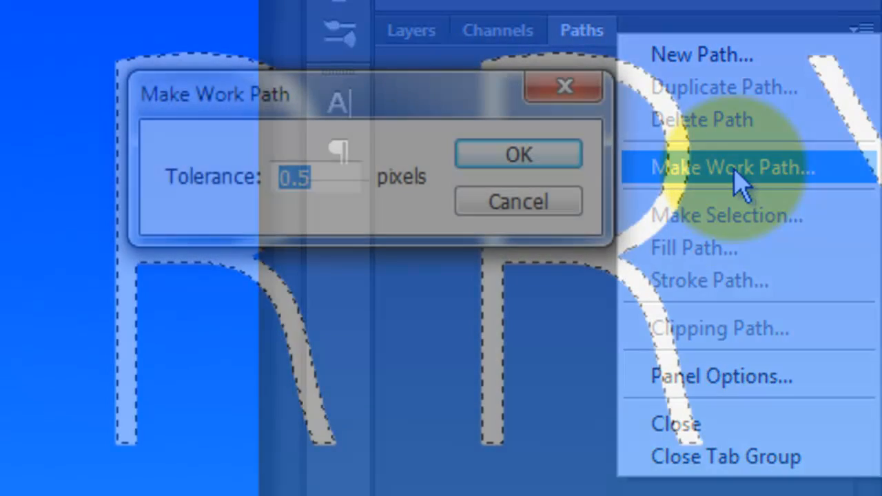
left_click(557, 161)
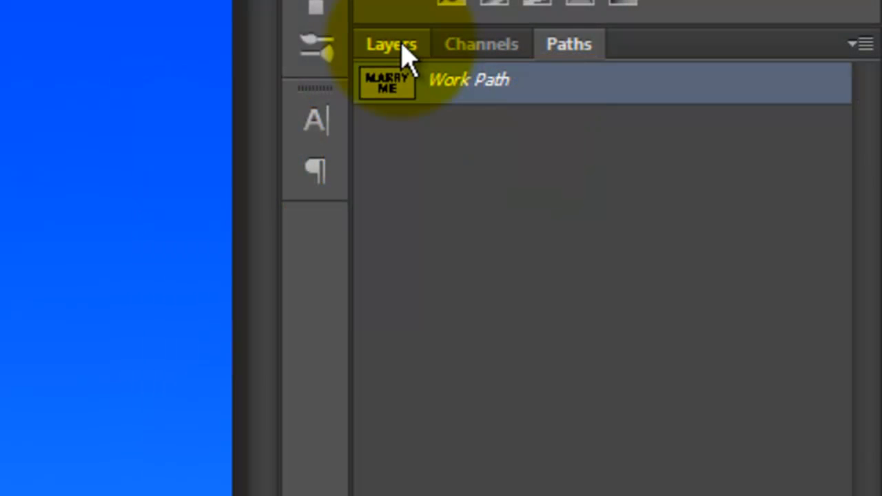
Hide the MARRY ME text layer.
left_click(399, 44)
left_click(380, 260)
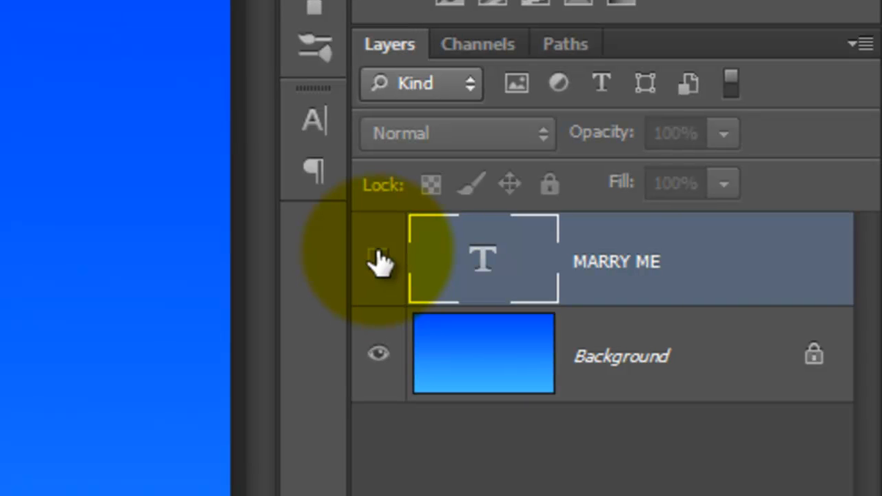
Activate the Brush tool and open its Shape Dynamics settings.
key("b")
key("F5")
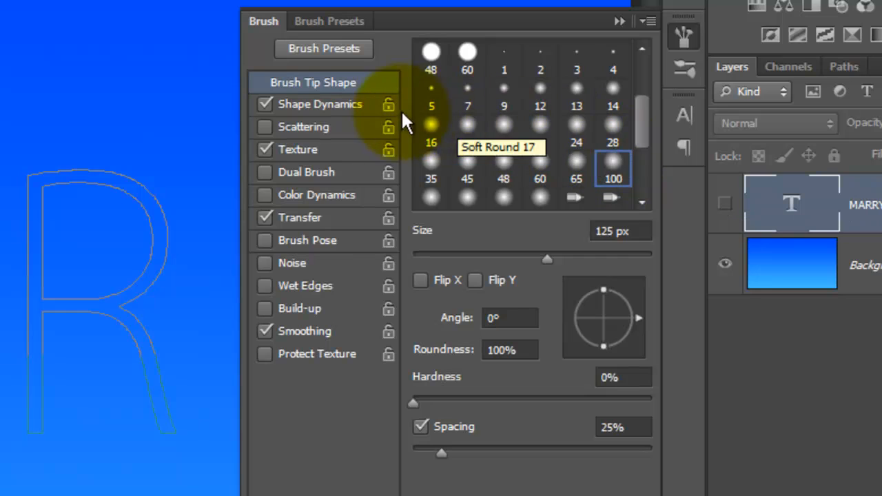
left_click(317, 105)
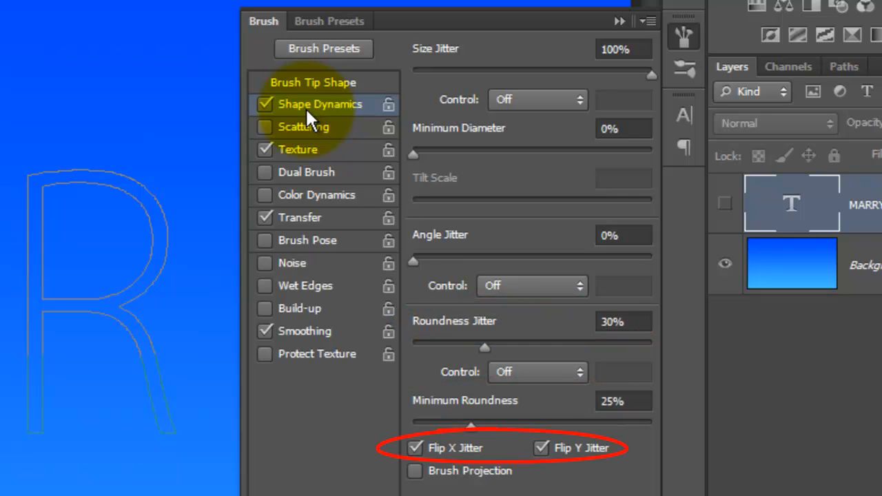
Replace the brush texture patterns with the Patterns set and choose Clouds as the brush's texture.
left_click(299, 143)
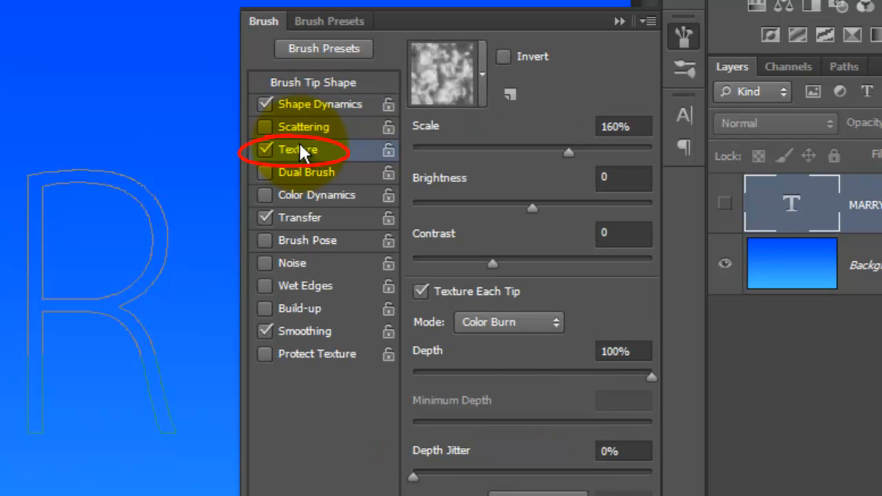
left_click(481, 75)
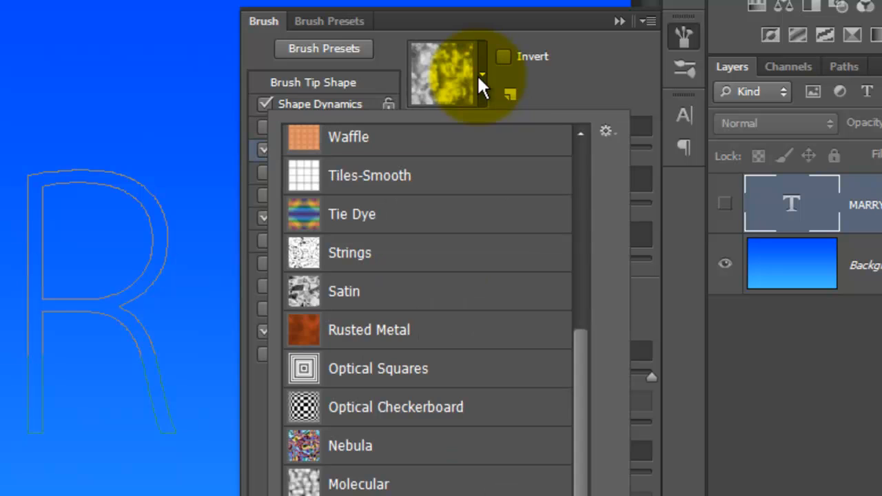
left_click(606, 131)
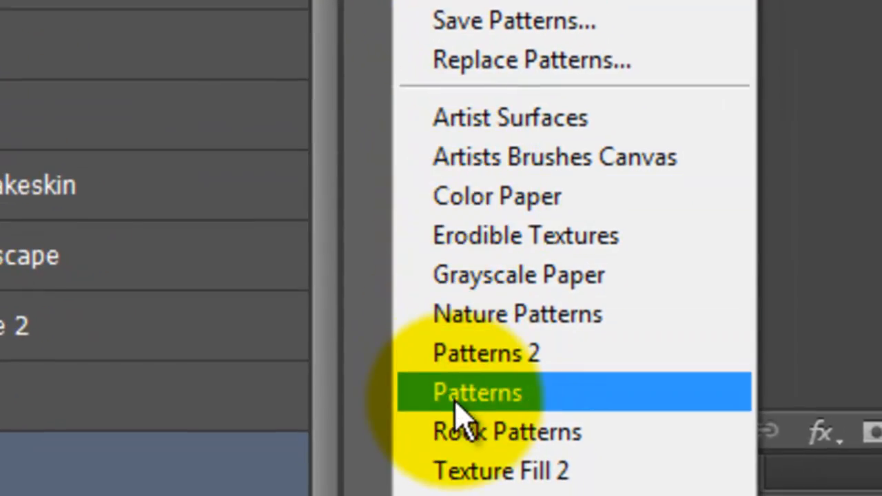
left_click(455, 403)
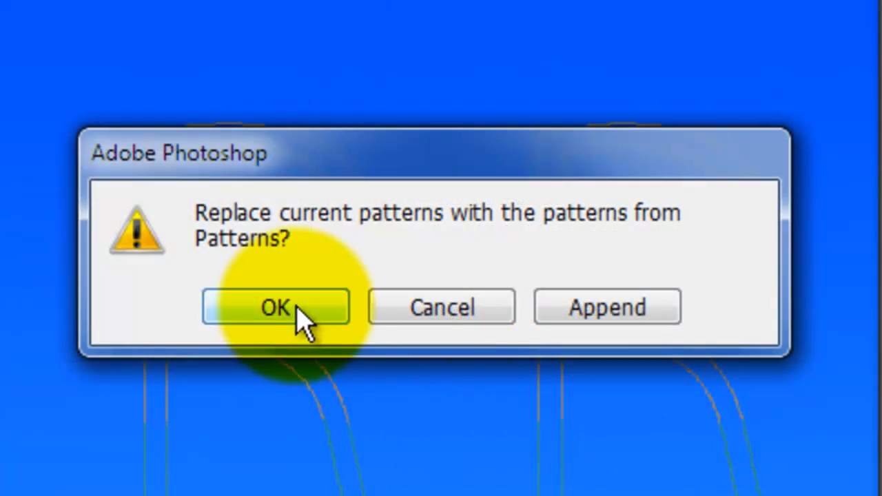
left_click(298, 310)
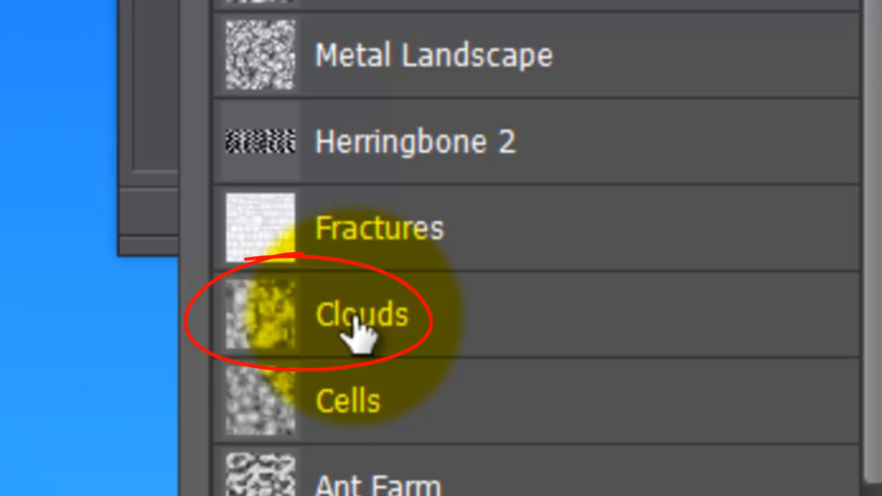
left_click(358, 324)
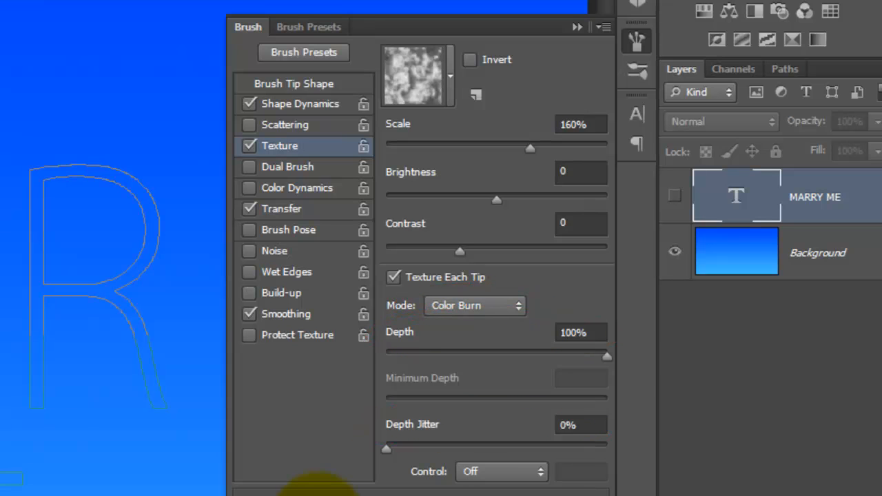
Open the brush's Transfer settings and save the brush as a new preset named CLOUDS.
left_click(278, 209)
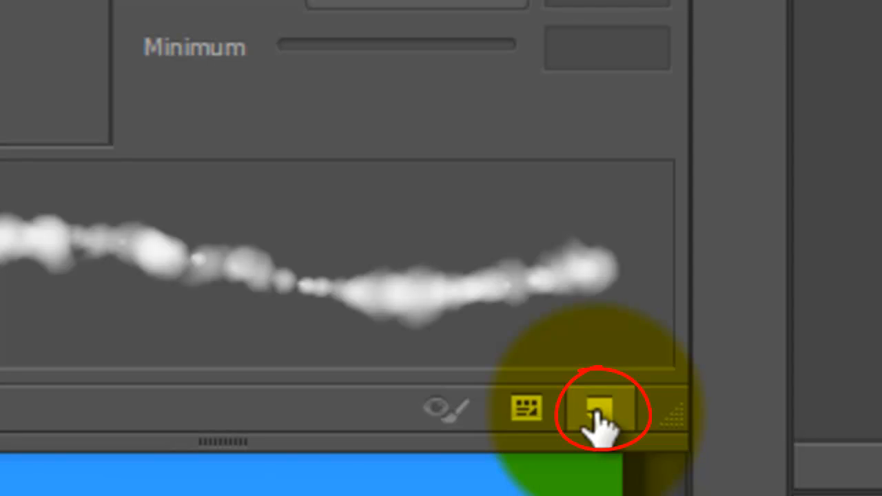
left_click(595, 424)
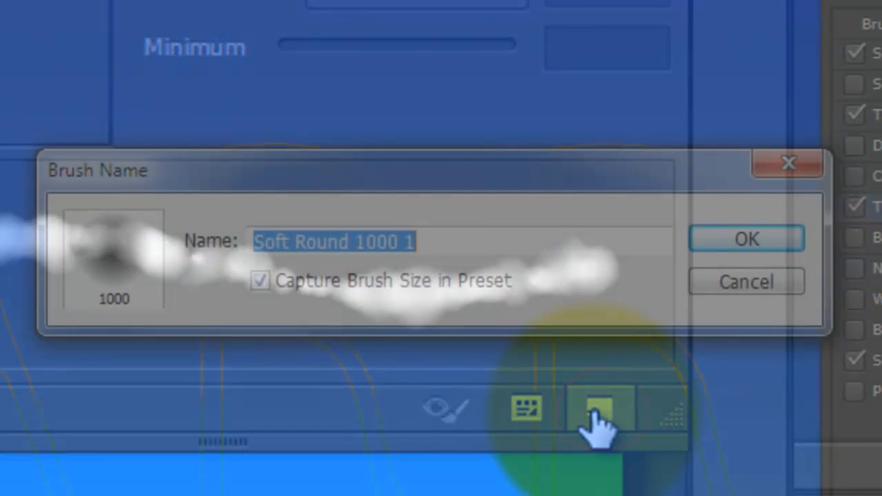
type("CLOUDS")
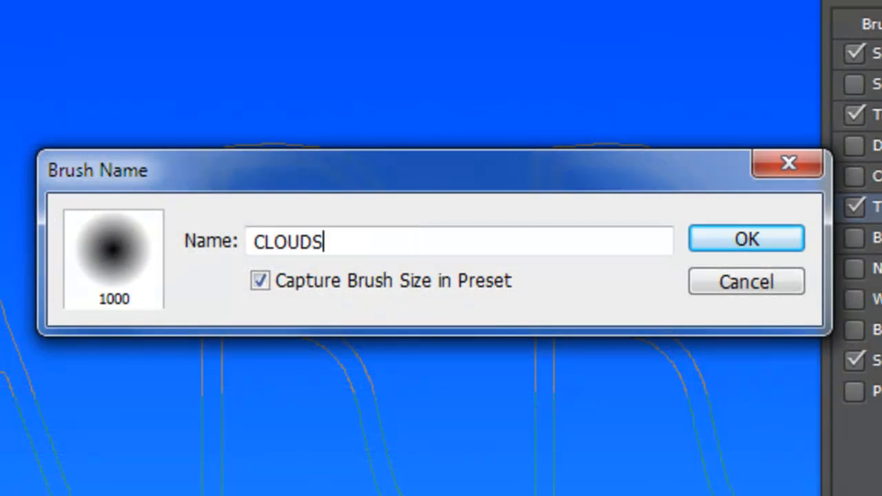
left_click(748, 241)
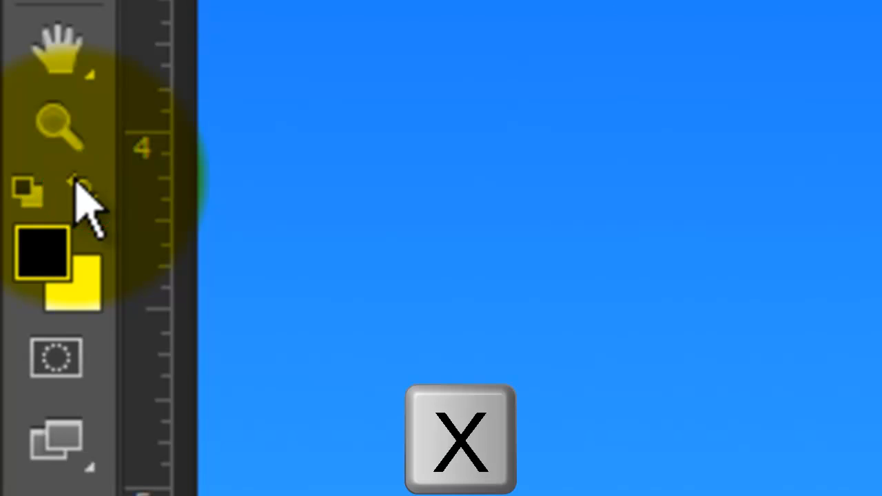
Swap the colours to make white the foreground colour and add a new layer above the MARRY ME text layer.
key("x")
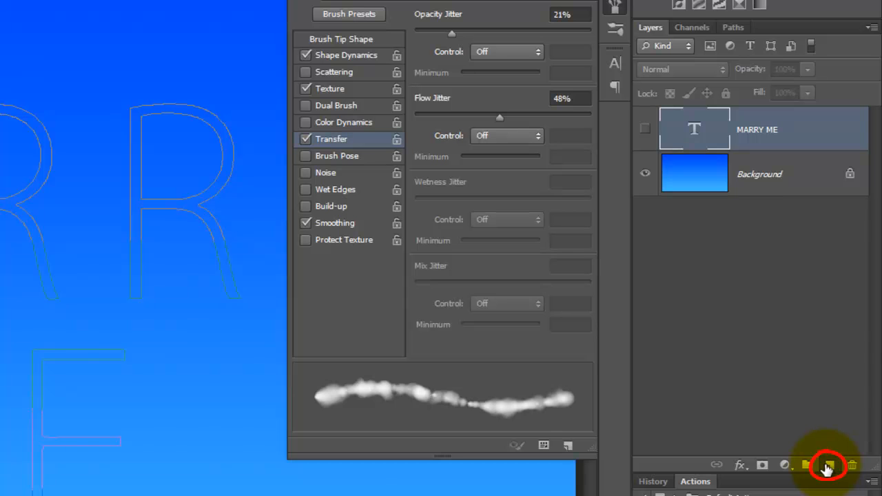
left_click(828, 467)
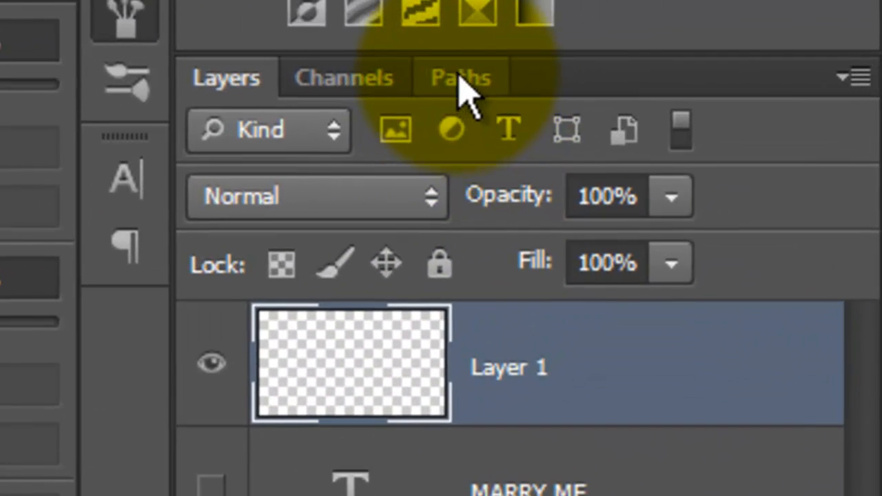
Stroke the work path using the Brush without simulated pressure, deselect the path and collapse the brush settings.
left_click(734, 29)
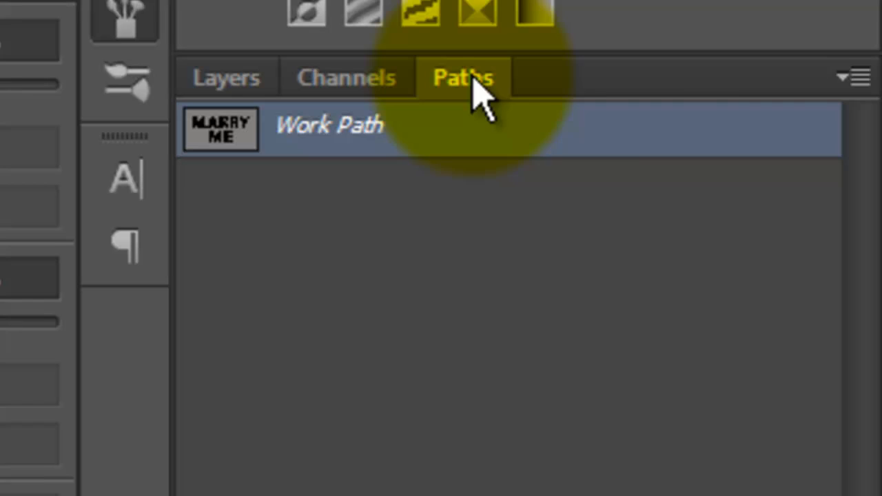
left_click(857, 77)
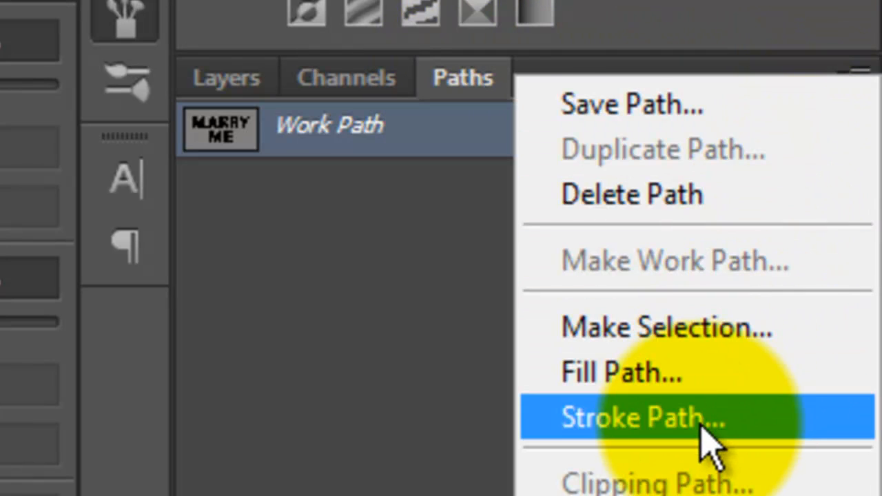
left_click(699, 424)
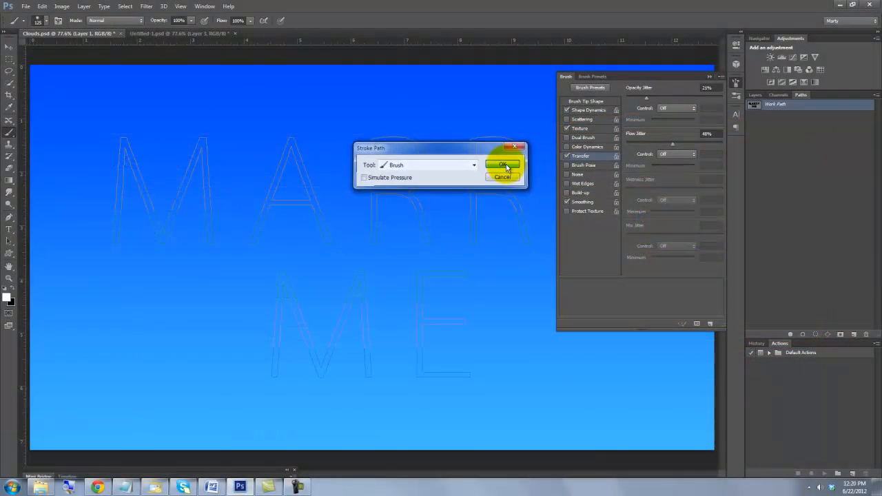
left_click(503, 165)
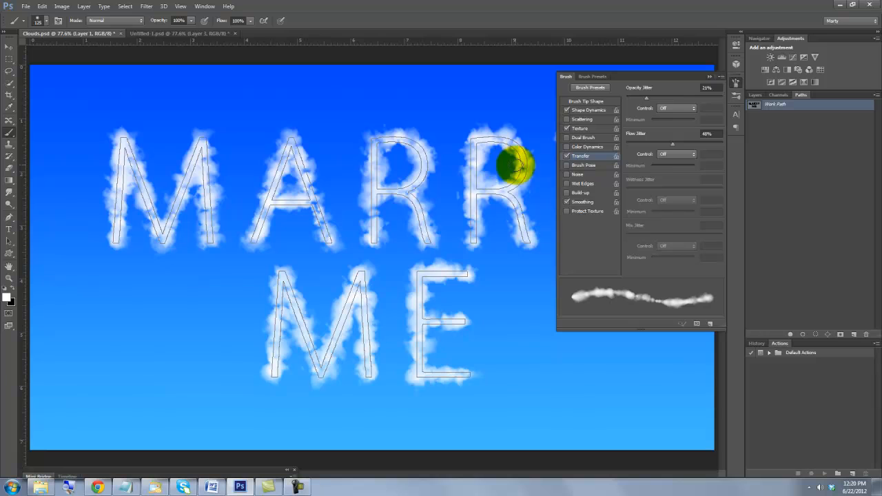
left_click(779, 173)
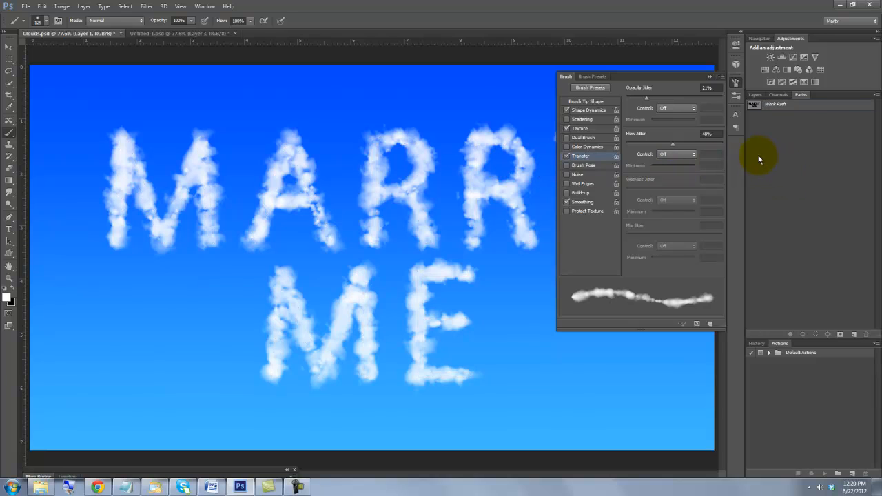
left_click(710, 77)
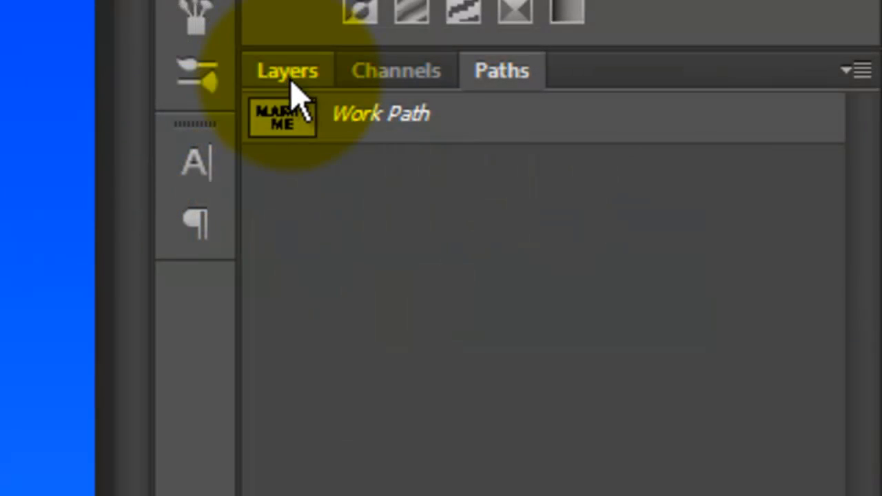
Rename the cloud-stroked layer TEXT and delete the hidden MARRY ME text layer.
left_click(756, 96)
double_click(547, 334)
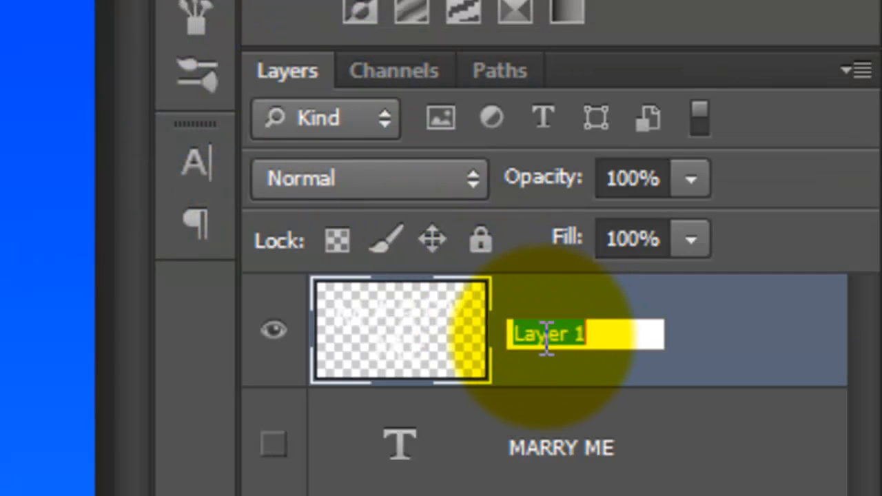
type("TEXT")
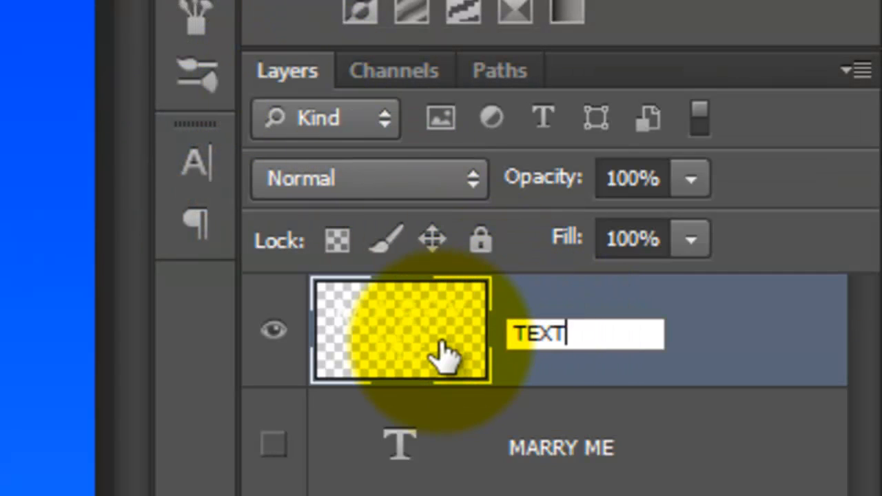
key("Return")
left_click_drag(688, 189, 853, 478)
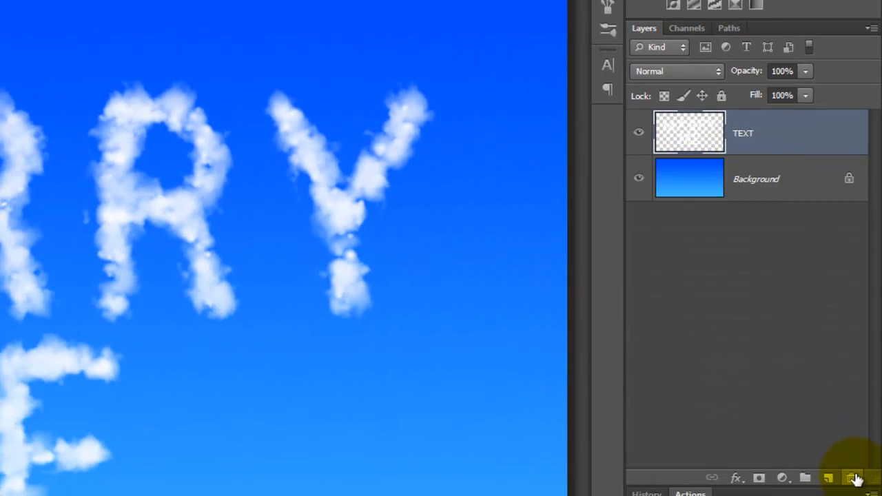
Add a new empty layer directly below the TEXT layer.
left_click(829, 477)
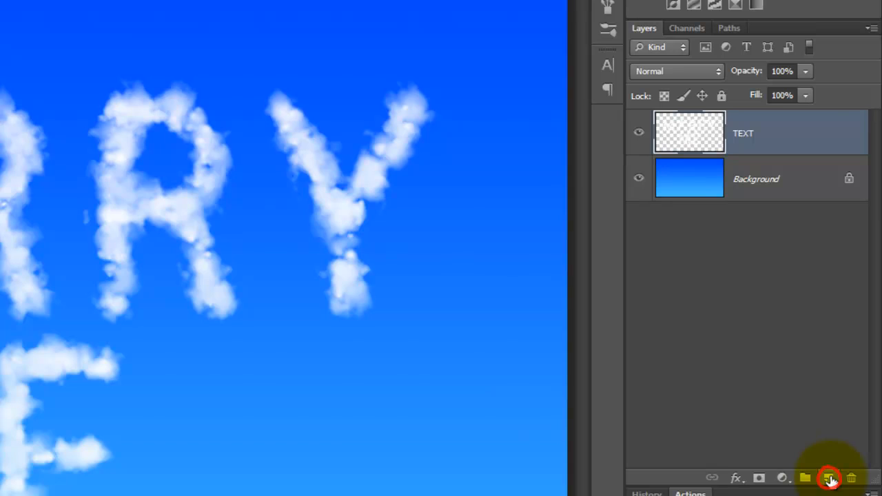
key("ctrl")
left_click(829, 477, "ctrl")
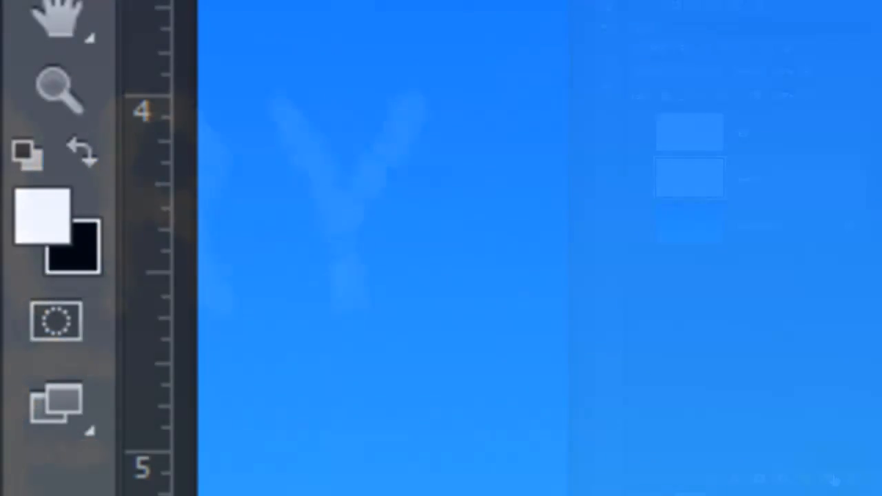
Sample the light blue at the sky's lower-left corner as the background colour and set the foreground colour to white.
left_click(43, 214)
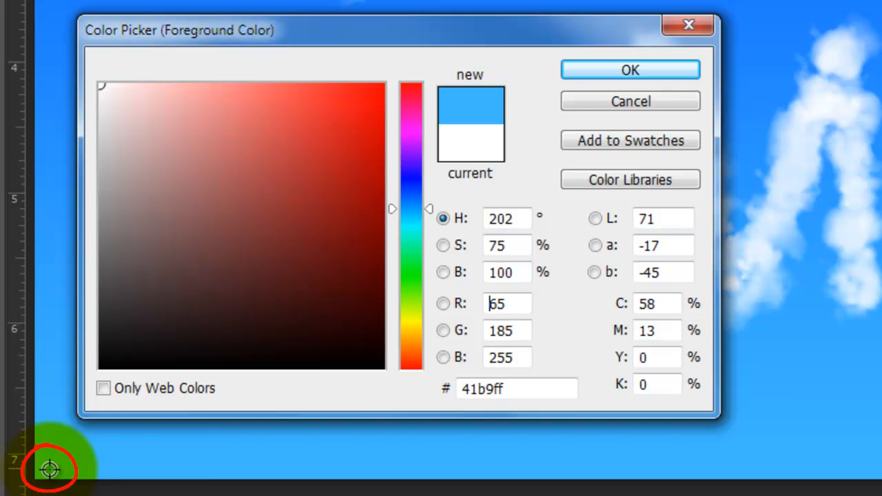
left_click(50, 470)
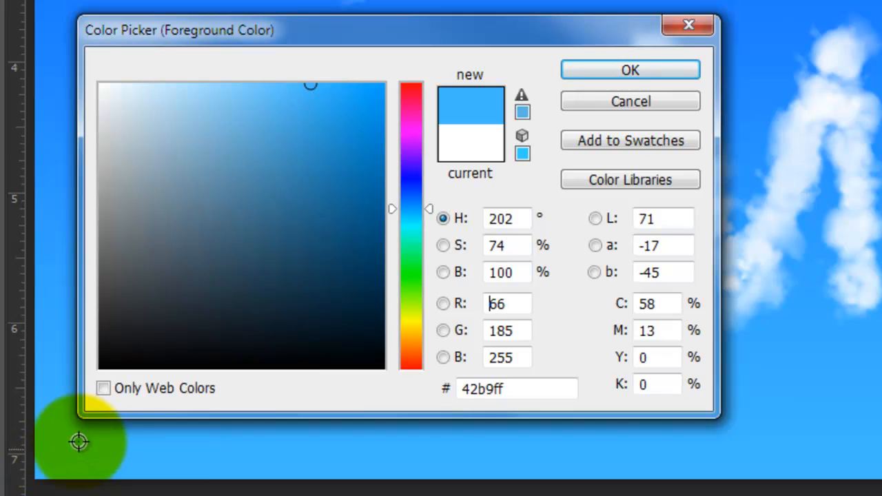
left_click(624, 71)
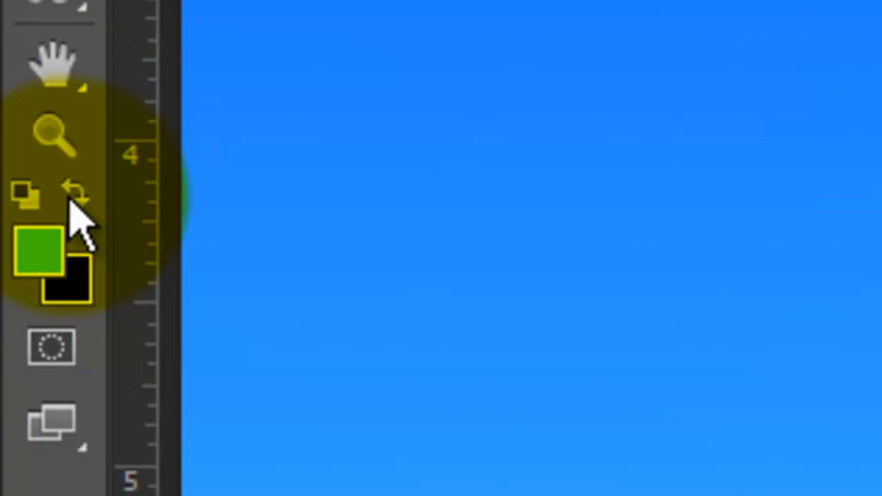
left_click(73, 193)
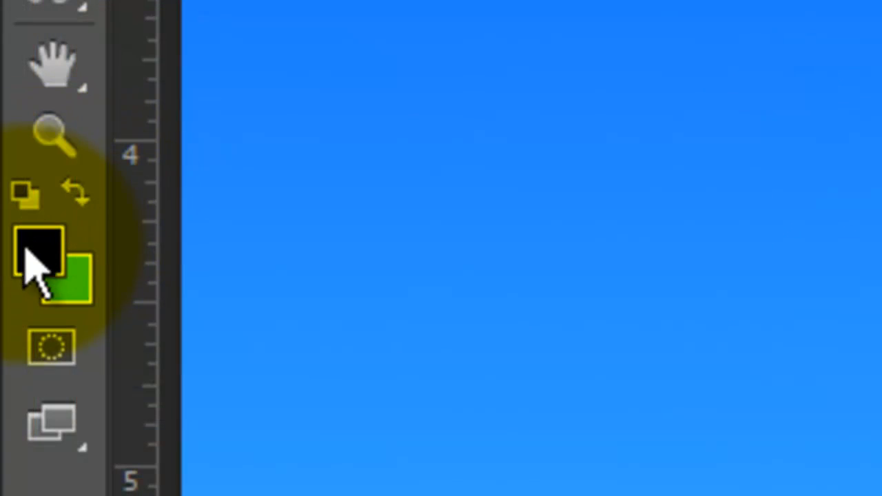
left_click(28, 254)
left_click(183, 131)
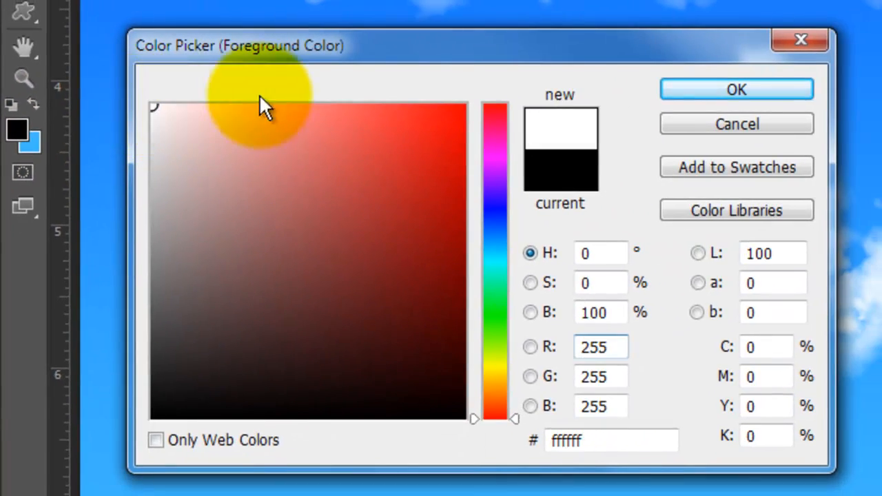
left_click(681, 89)
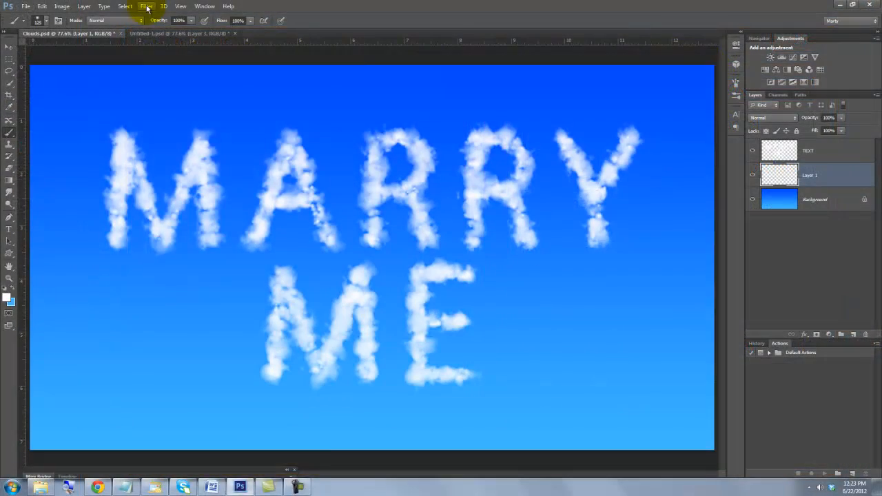
Fill the empty layer below TEXT with white and render the Clouds filter on it.
key("alt+Delete")
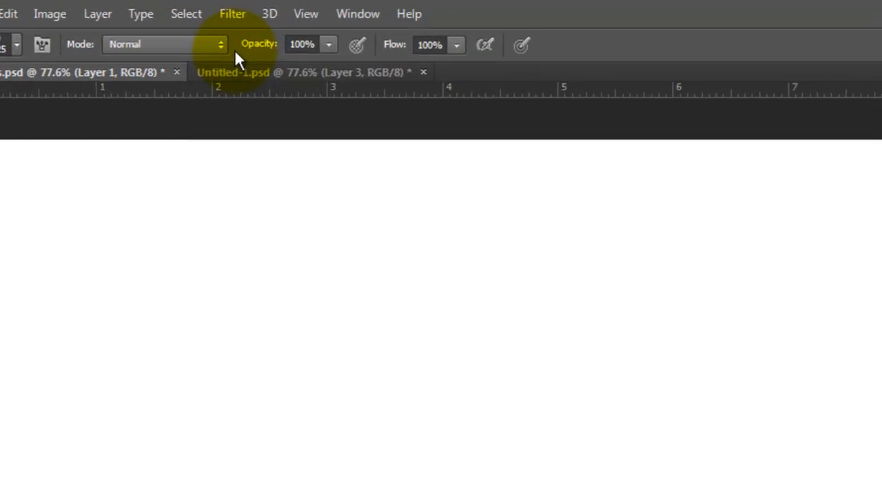
left_click(233, 17)
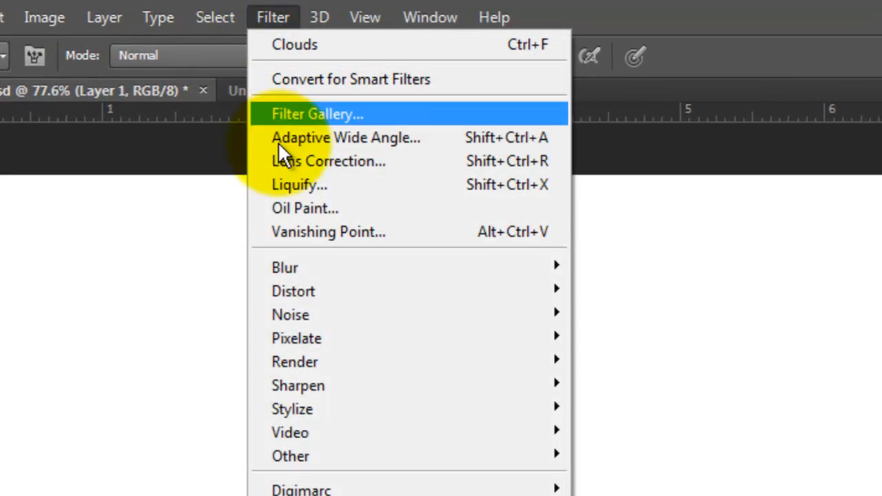
mouse_move(250, 289)
left_click(167, 361)
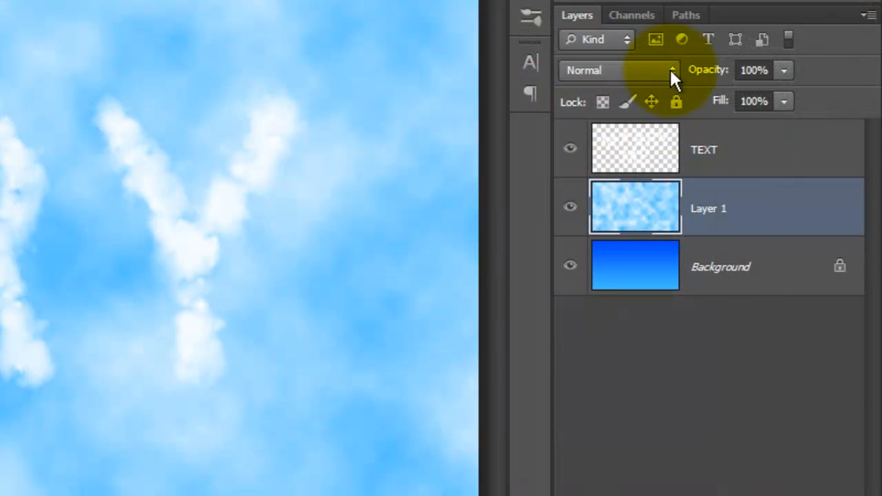
Set the clouds layer's blend mode to Pin Light and its opacity to 60%.
left_click(671, 68)
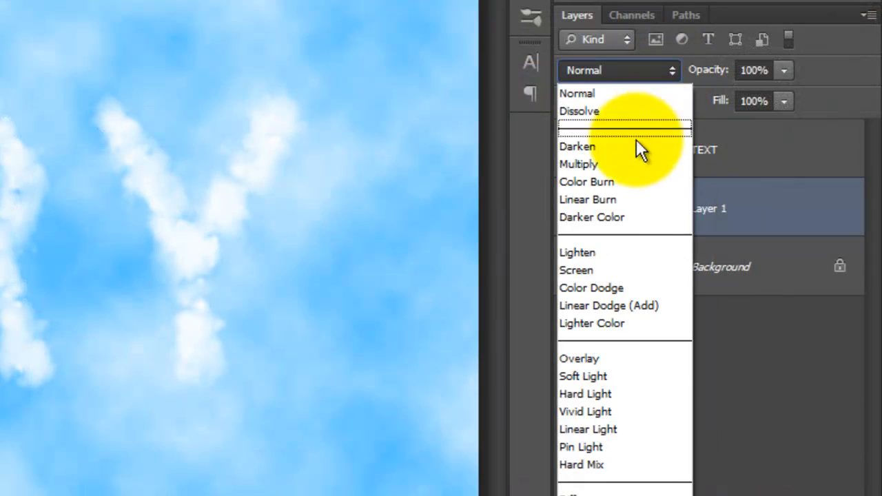
left_click(589, 448)
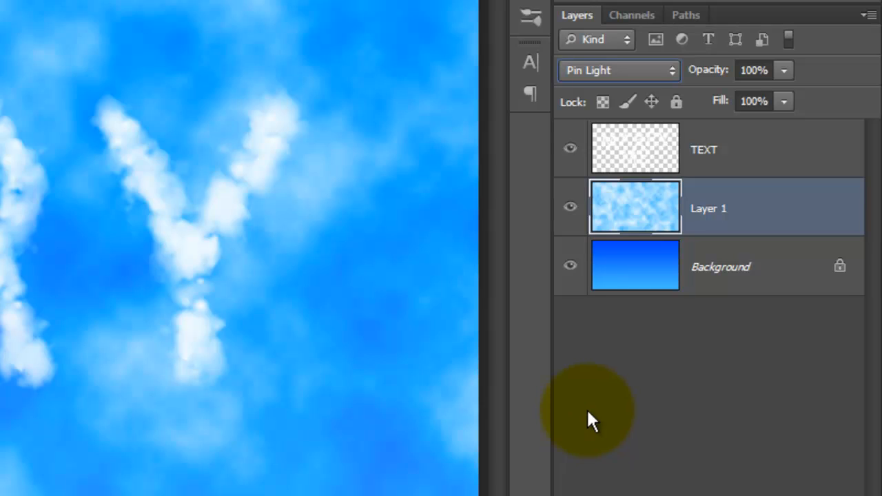
left_click_drag(709, 77, 708, 81)
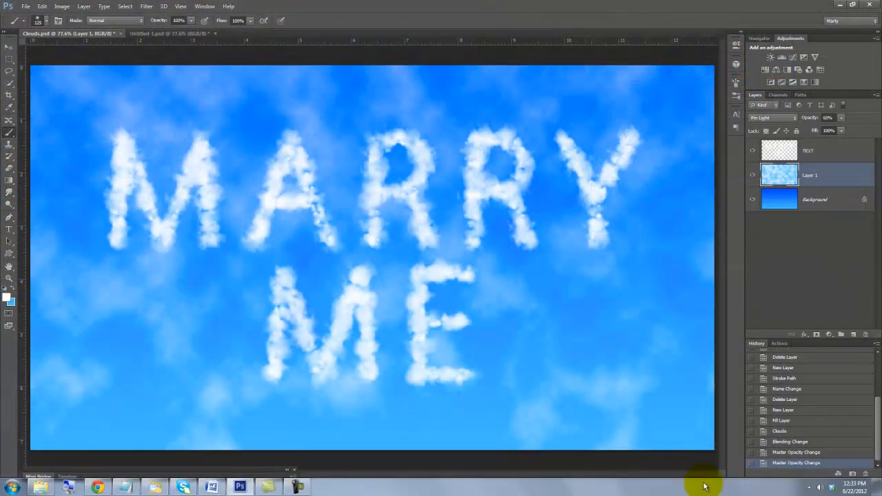
Scale the clouds layer's width to 125% with Free Transform.
key("ctrl+t")
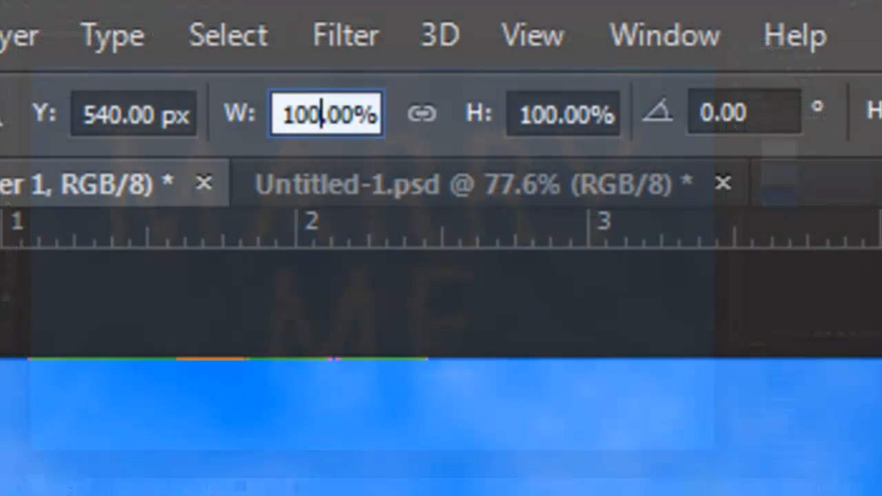
left_click_drag(142, 21, 132, 21)
type("125")
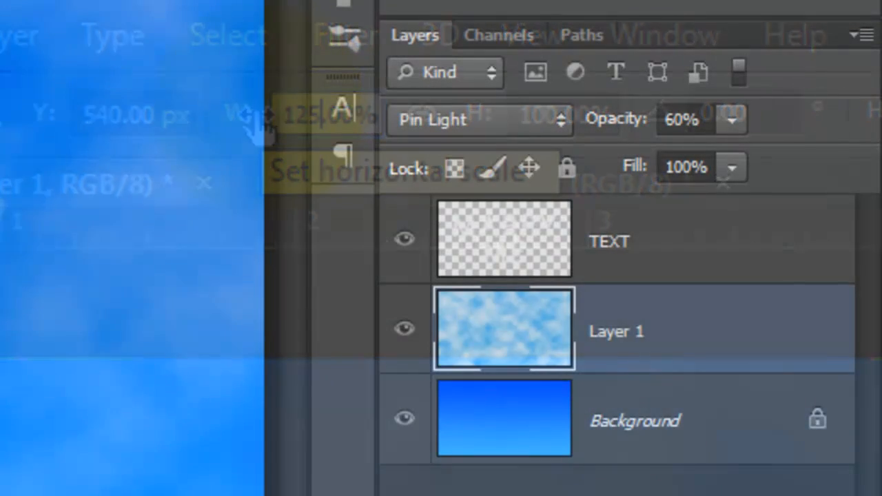
Apply a Perspective transform to the TEXT and clouds layers together, widening their upper edge and slightly narrowing their lower edge.
left_click(516, 249, "shift")
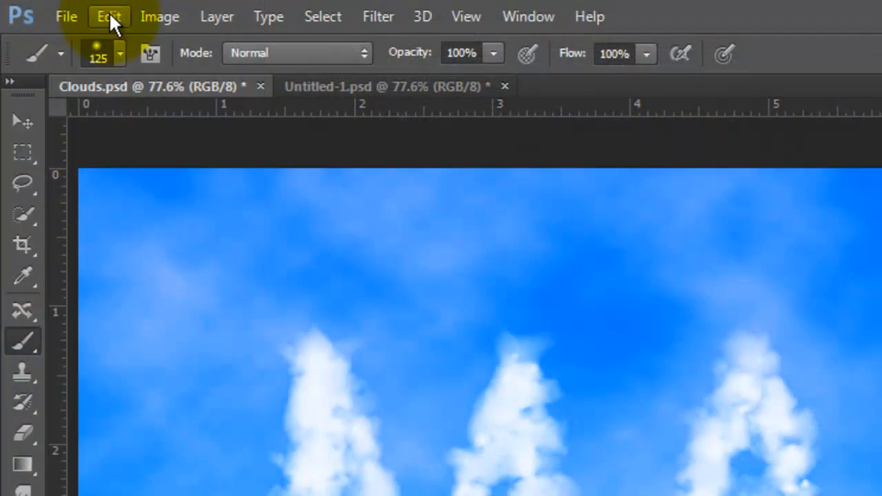
left_click(109, 12)
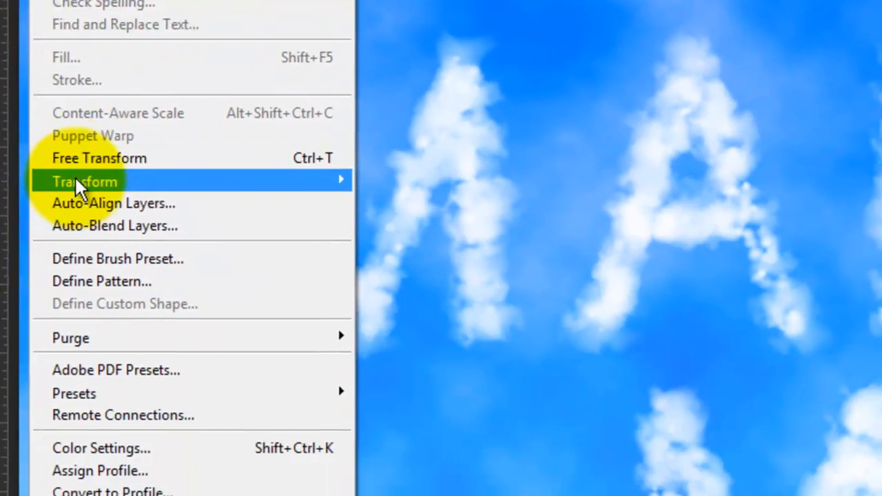
mouse_move(133, 478)
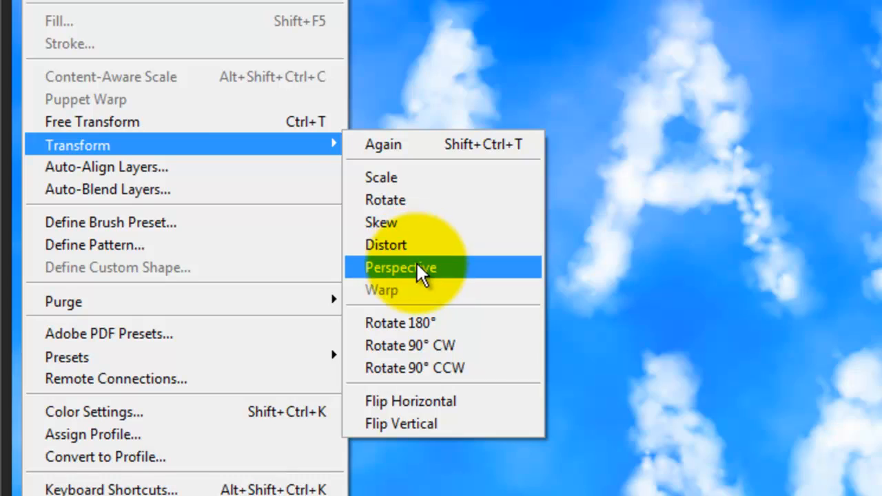
left_click(417, 269)
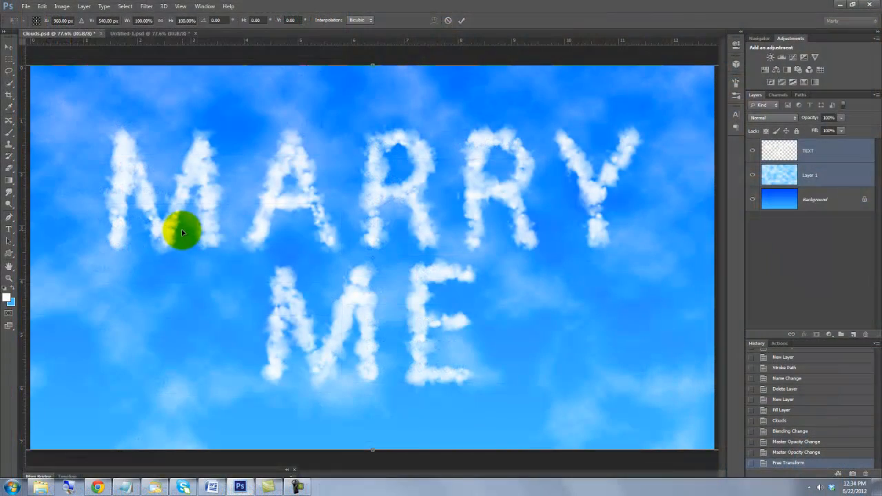
key("ctrl+0")
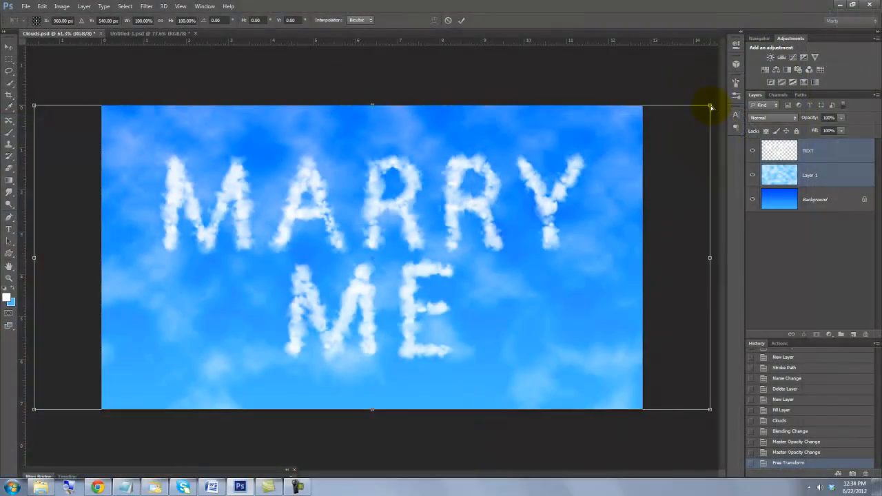
left_click_drag(714, 103, 784, 142)
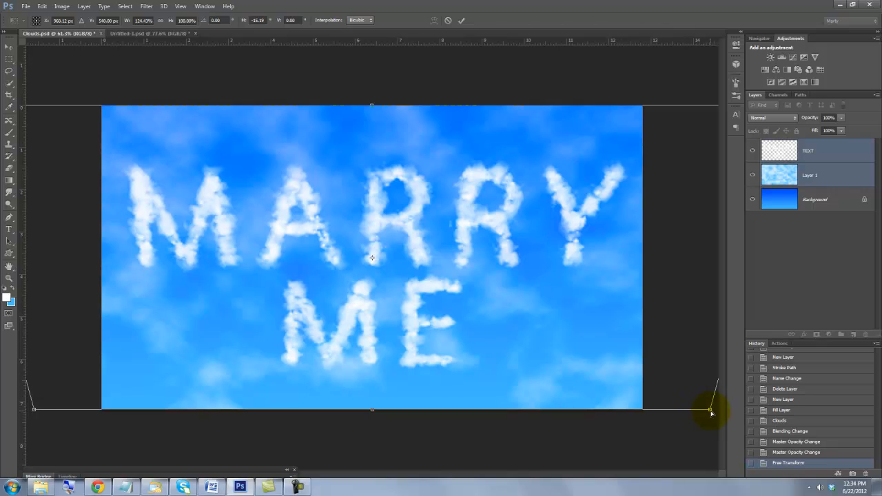
left_click_drag(710, 412, 701, 409)
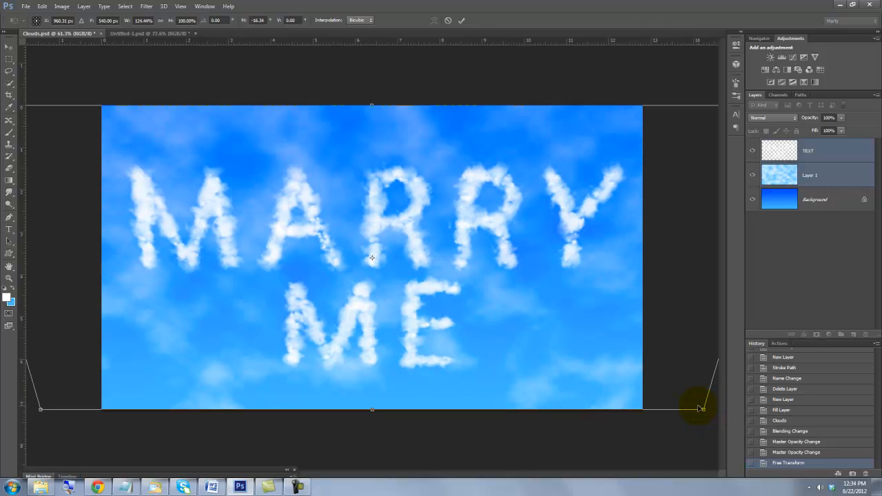
key("Return")
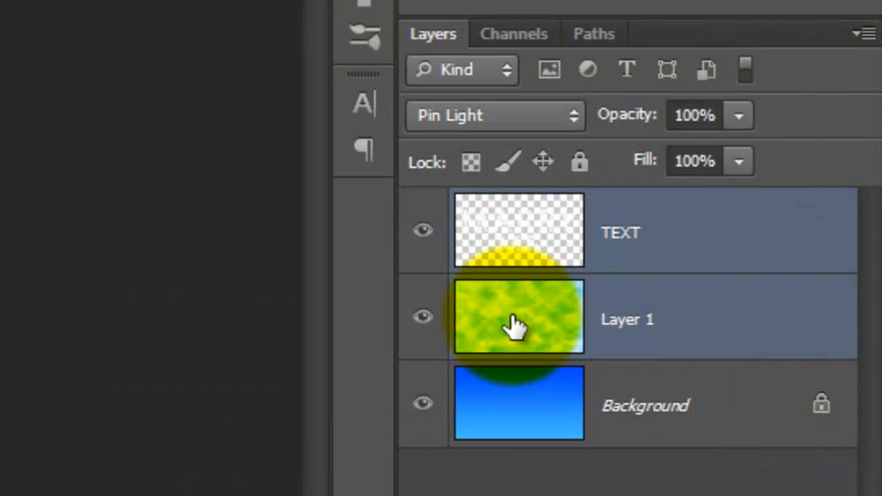
Apply a further Perspective transform to the clouds layer alone, stretching its upper corners outward.
left_click(516, 327)
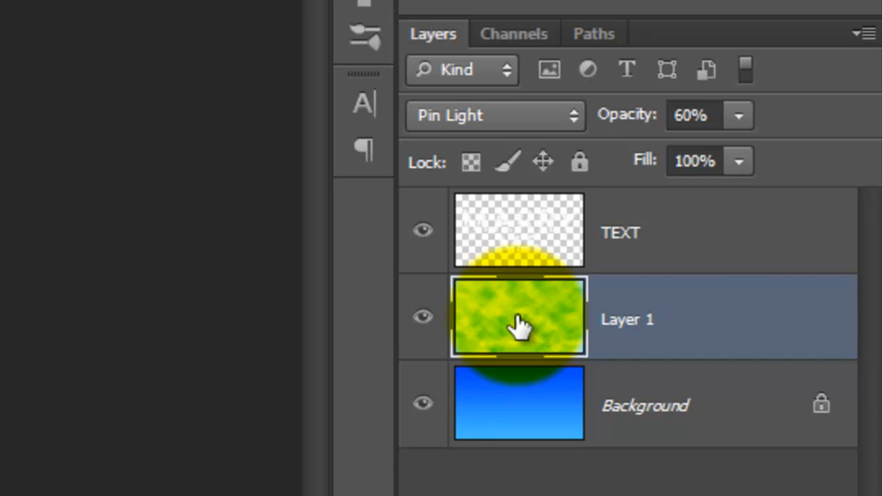
key("ctrl+t")
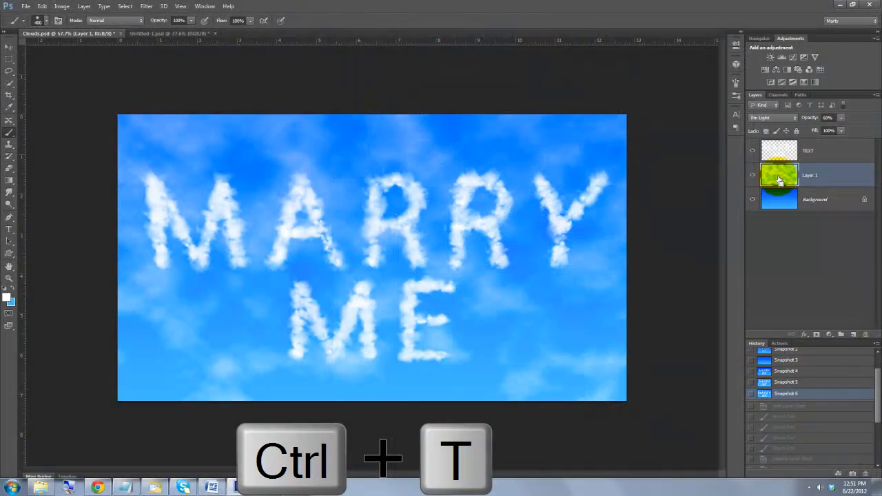
key("ctrl+0")
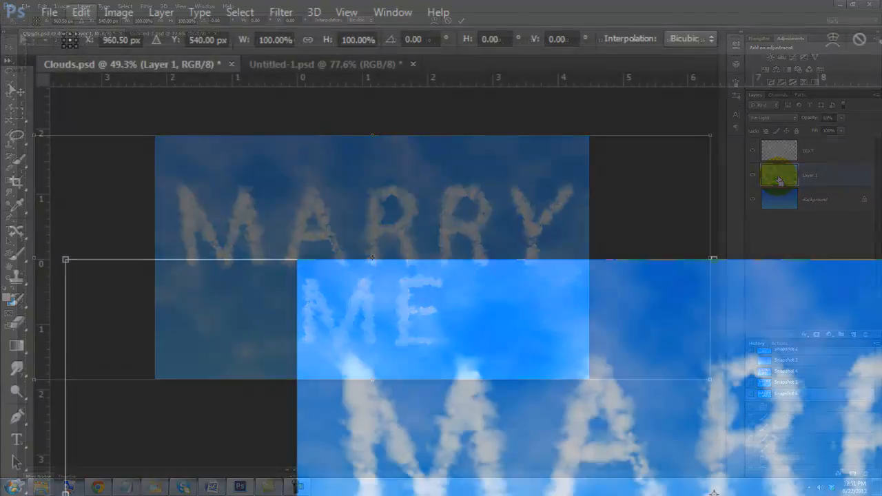
left_click(43, 7)
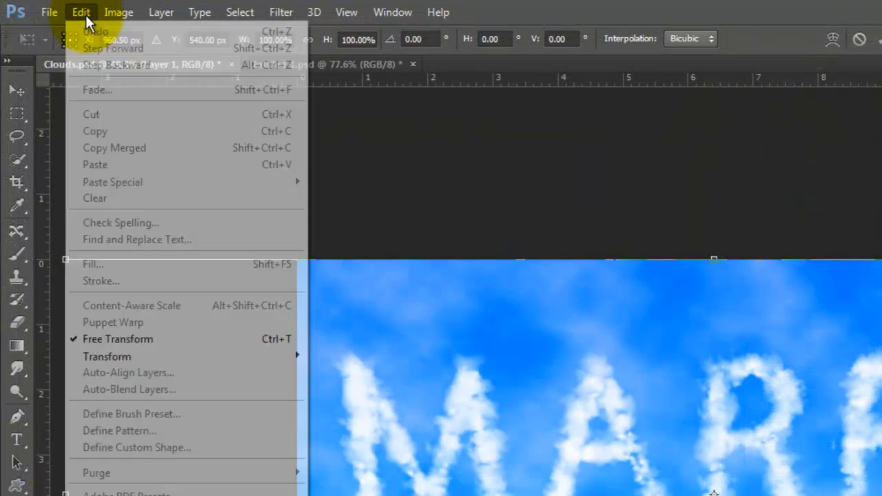
mouse_move(129, 355)
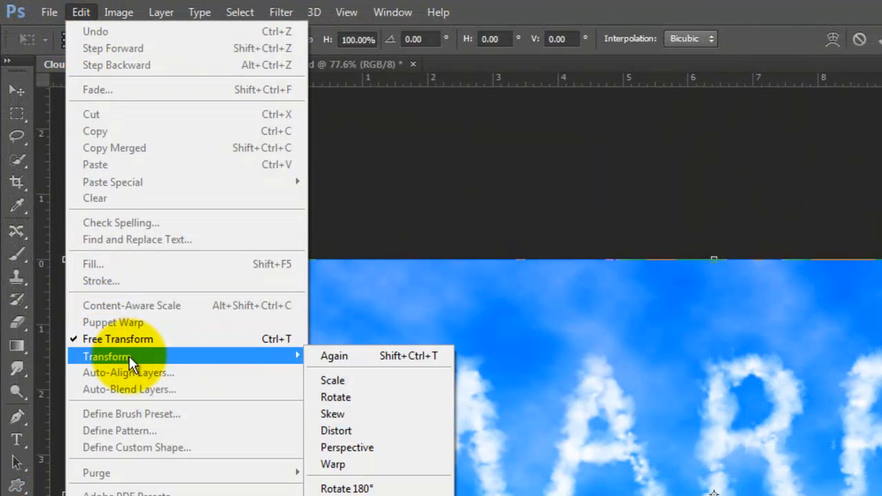
left_click(334, 447)
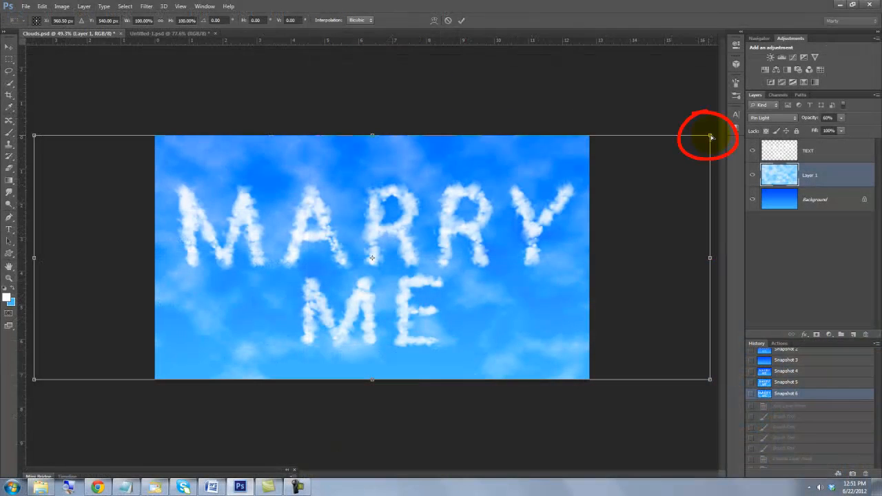
mouse_move(711, 137)
left_mouse_down()
mouse_move(754, 134)
mouse_move(831, 155)
mouse_move(814, 148)
left_mouse_up()
key("Return")
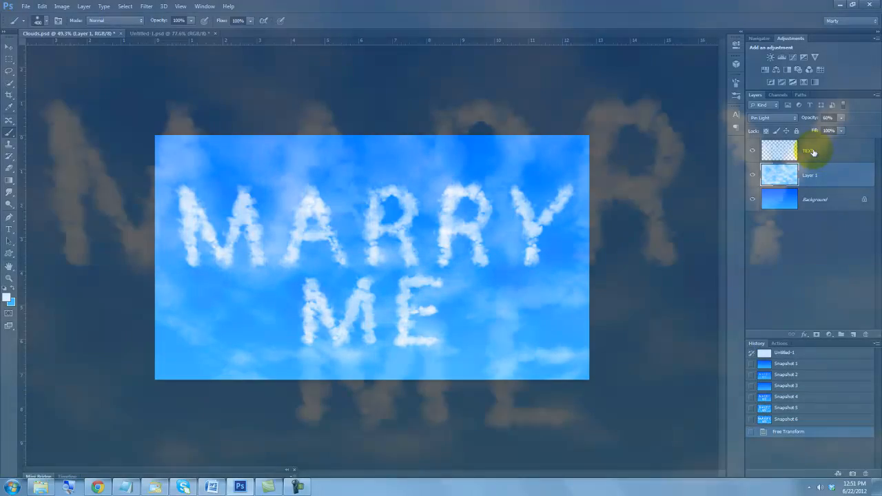